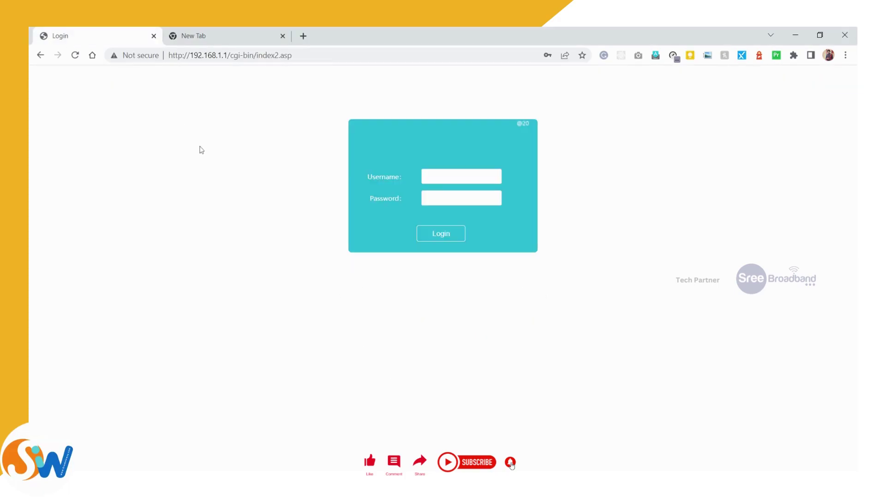
Step: Load the router login page at 192.168.1.1 in the second Chrome tab
{"action": "left_click_drag", "start_coordinate": [190, 55], "coordinate": [228, 55]}
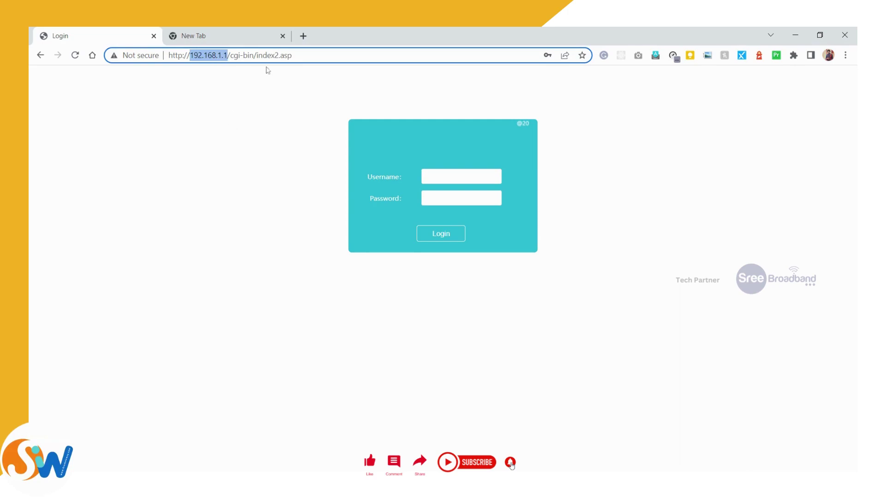
{"action": "left_click", "coordinate": [216, 41]}
{"action": "left_click", "coordinate": [129, 55]}
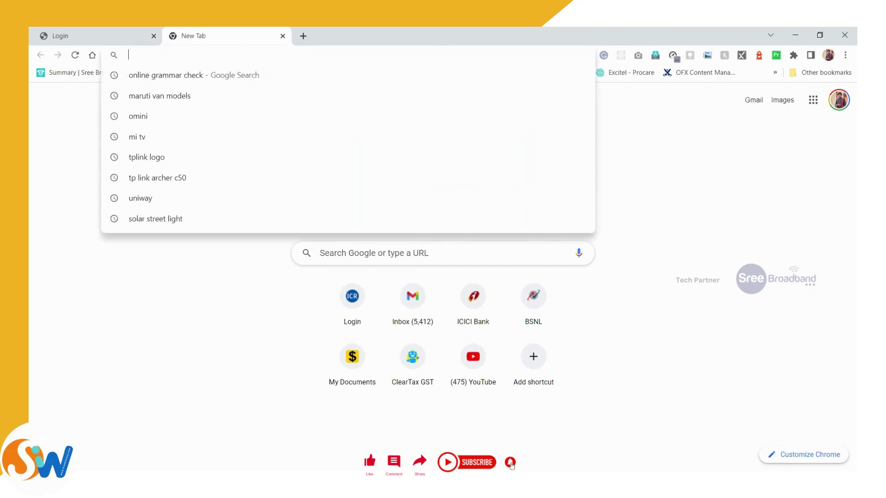
{"action": "type", "text": "192.168."}
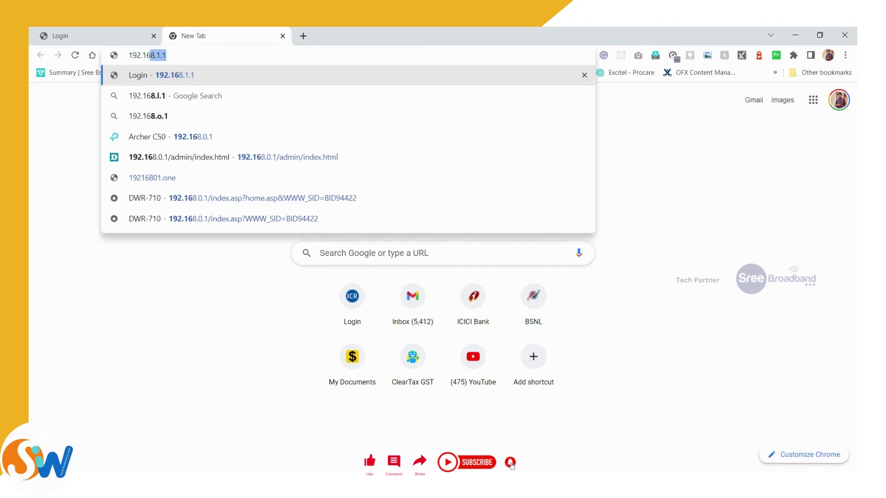
{"action": "type", "text": "1.1"}
{"action": "key", "text": "Return"}
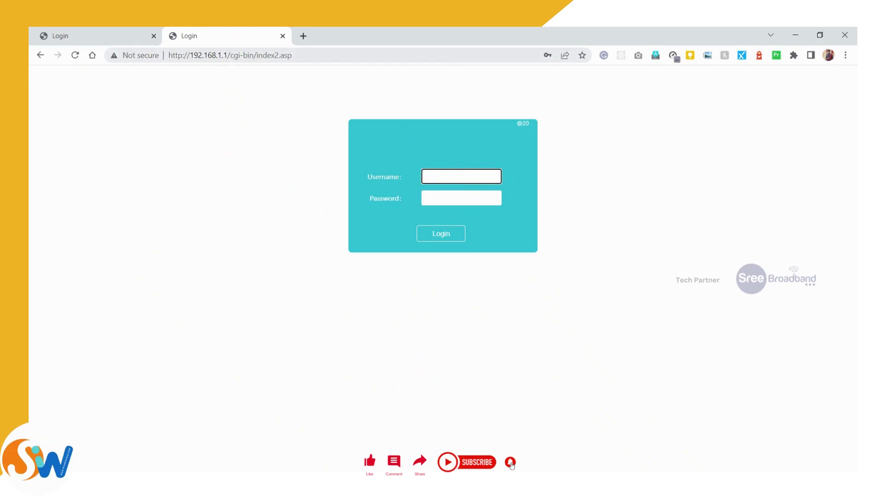
Step: Log in to the ONU web admin with the admin username and account password
{"action": "left_click_drag", "start_coordinate": [230, 55], "coordinate": [168, 55]}
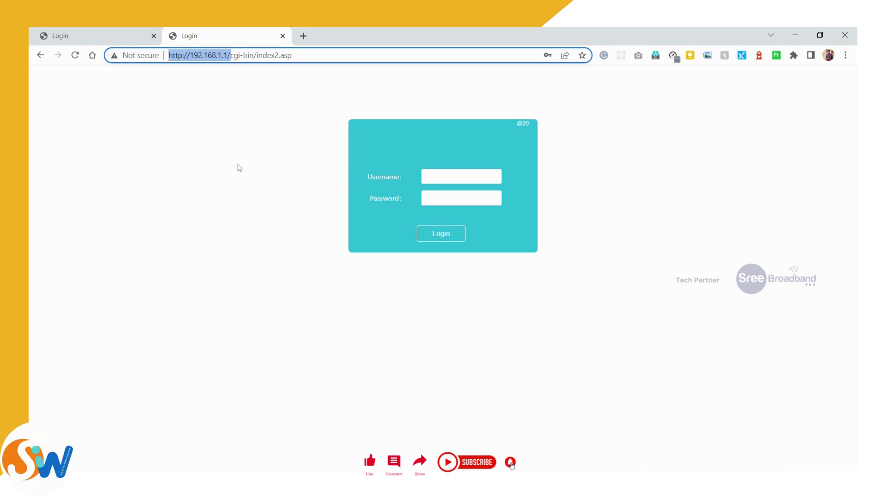
{"action": "left_click", "coordinate": [461, 177]}
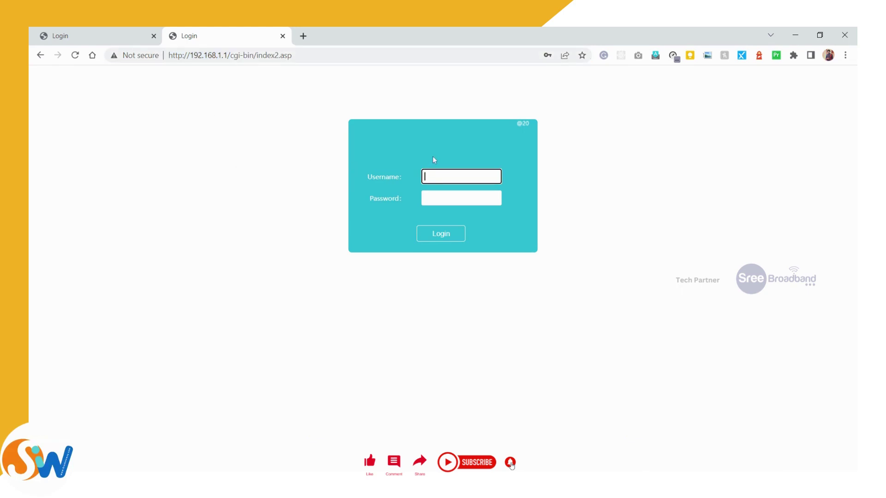
{"action": "type", "text": "superadmin"}
{"action": "key", "text": "Tab"}
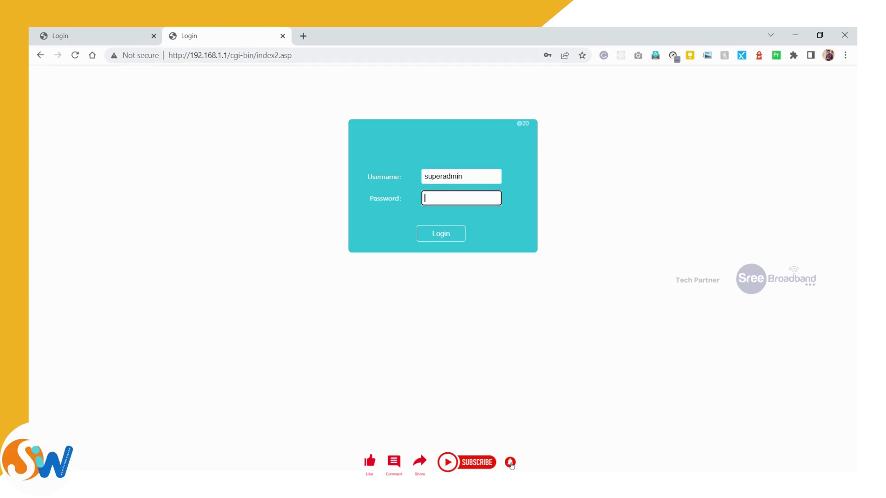
{"action": "type", "text": "admin@1234"}
{"action": "left_click", "coordinate": [440, 233]}
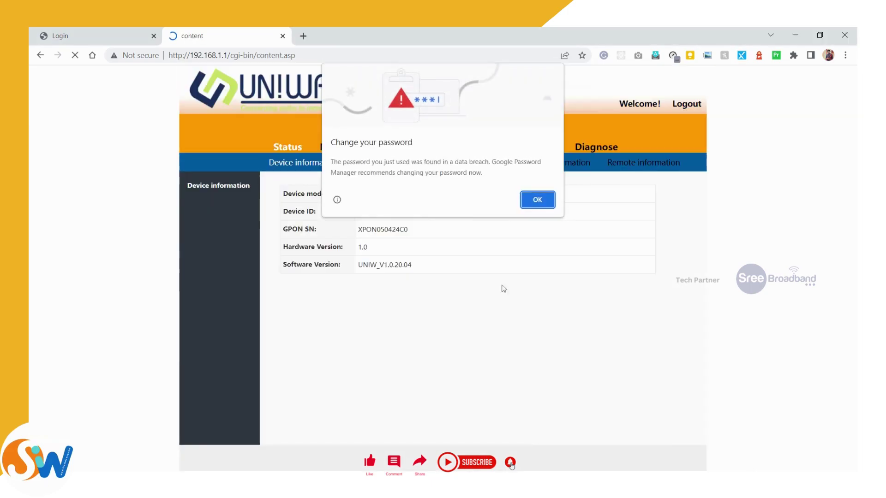
Step: Dismiss Chrome's password warning and review model XPON-Dualband-ONU, hardware 1.0, software UNIW_V1.0.20.04
{"action": "left_click", "coordinate": [547, 202]}
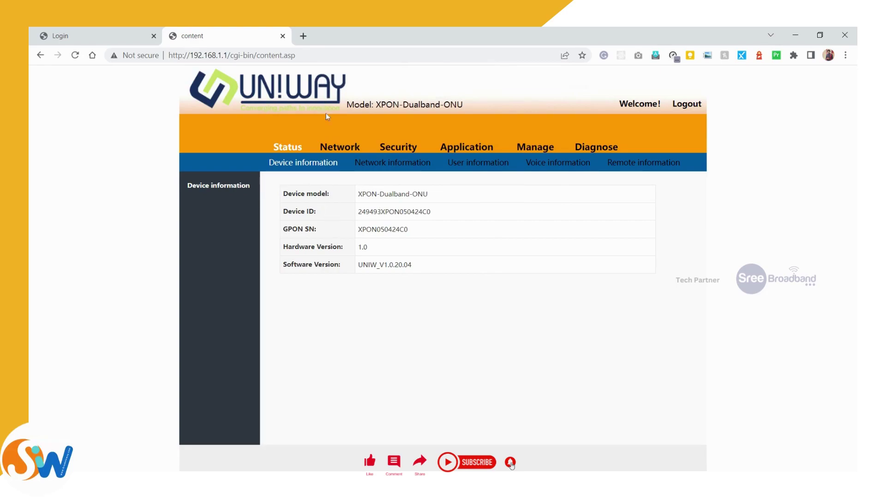
{"action": "triple_click", "coordinate": [392, 194]}
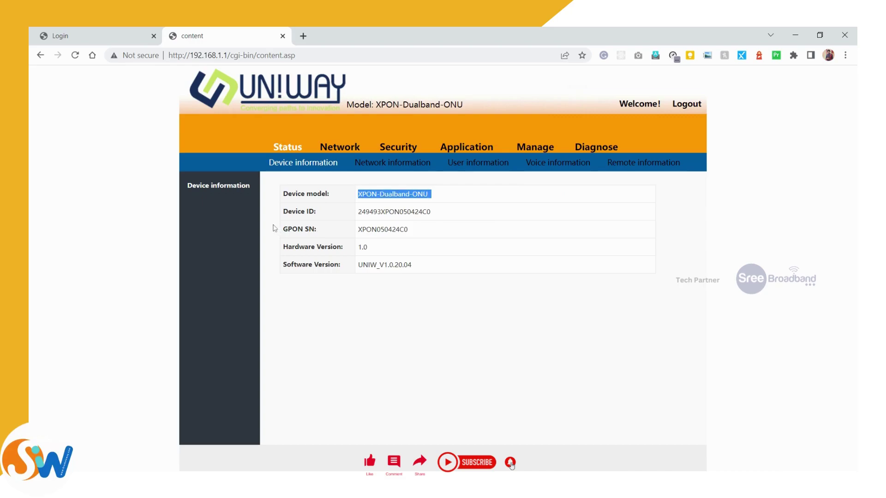
{"action": "left_click_drag", "start_coordinate": [316, 211], "coordinate": [283, 229]}
{"action": "left_click_drag", "start_coordinate": [344, 247], "coordinate": [282, 247]}
{"action": "left_click_drag", "start_coordinate": [371, 247], "coordinate": [283, 264]}
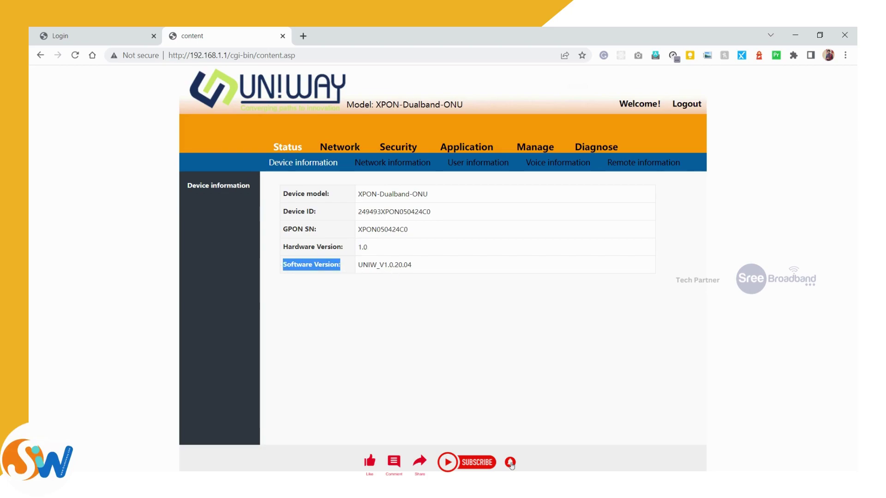
{"action": "double_click", "coordinate": [386, 265]}
{"action": "left_click", "coordinate": [412, 288]}
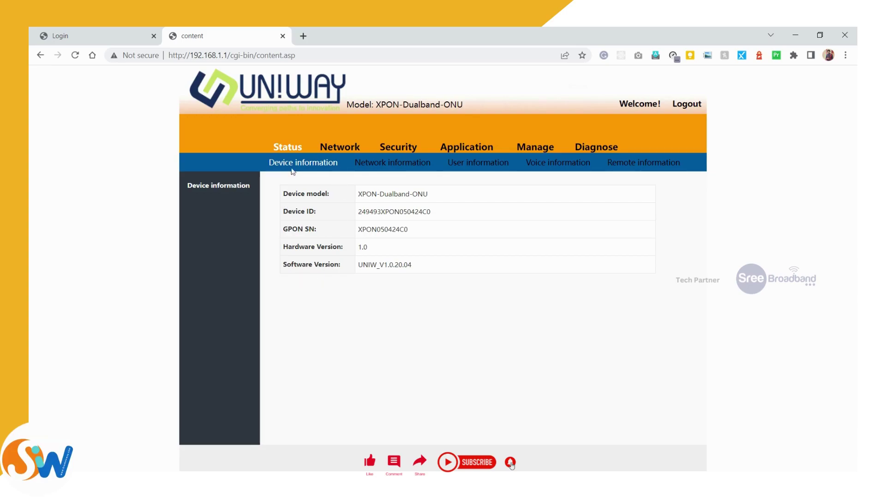
Step: Add a New WAN Connection under Network > WAN, keeping Route mode enabled
{"action": "left_click", "coordinate": [341, 151]}
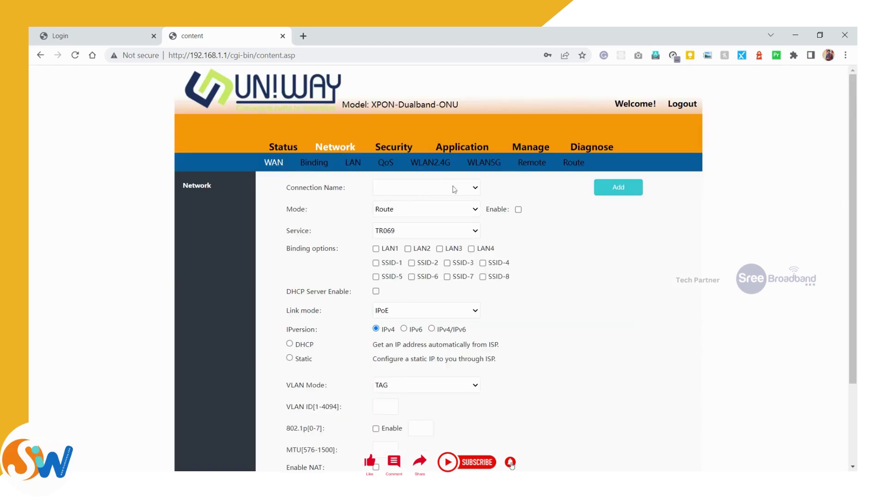
{"action": "left_click", "coordinate": [609, 193]}
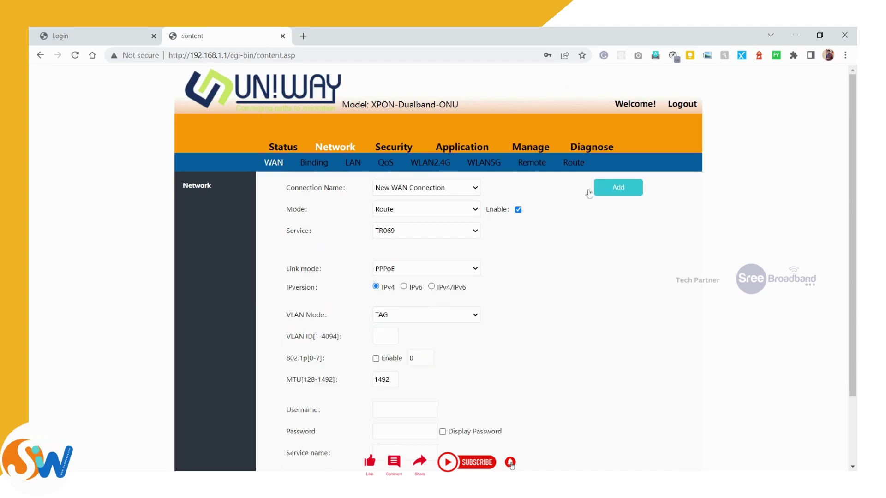
{"action": "left_click", "coordinate": [451, 194]}
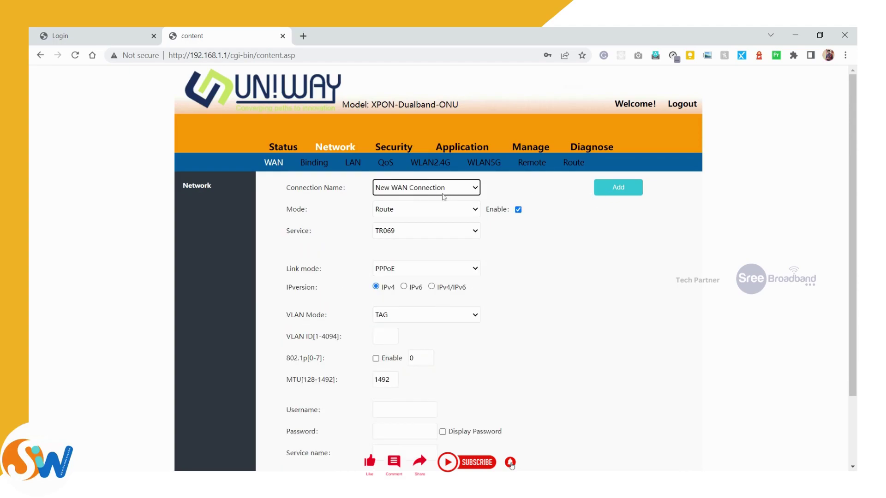
{"action": "left_click_drag", "start_coordinate": [286, 187], "coordinate": [349, 188]}
{"action": "double_click", "coordinate": [295, 209]}
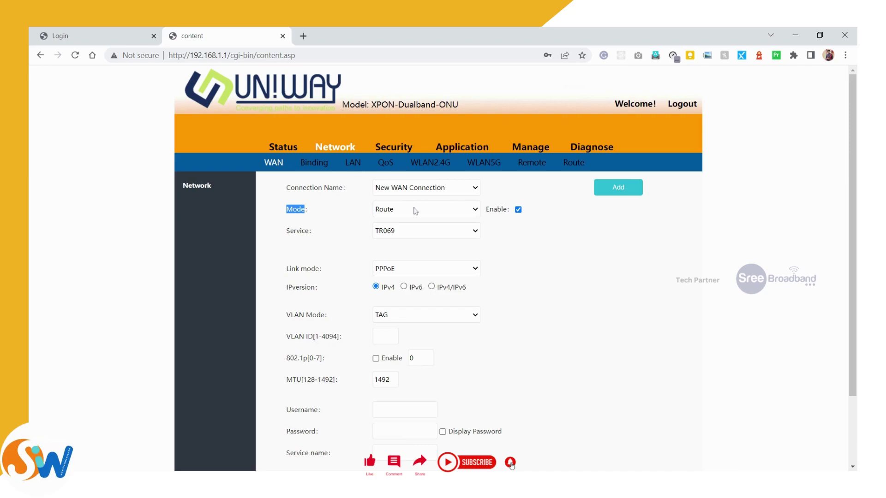
Step: Set the new connection's service to INTERNET
{"action": "key", "text": "Tab"}
{"action": "left_click", "coordinate": [409, 235]}
{"action": "left_click", "coordinate": [416, 253]}
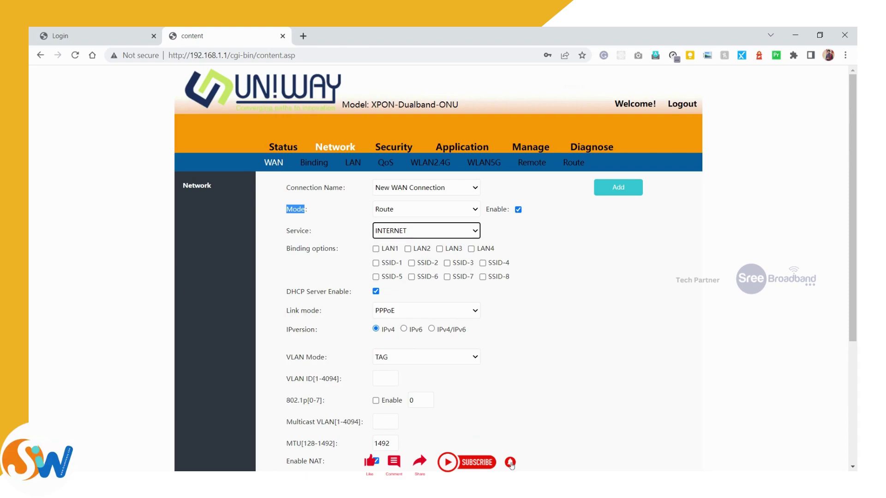
Step: Tick LAN1, LAN2, LAN3 and LAN4 in the connection's binding options
{"action": "scroll", "coordinate": [376, 246], "scroll_direction": "down", "scroll_amount": 2}
{"action": "left_click", "coordinate": [376, 171]}
{"action": "left_click", "coordinate": [408, 171]}
{"action": "left_click", "coordinate": [440, 171]}
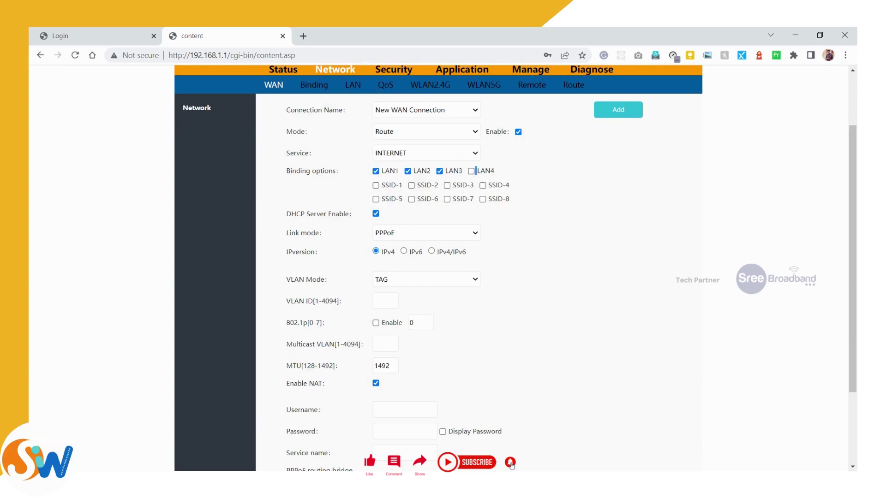
{"action": "left_click", "coordinate": [471, 171]}
Step: Switch the link mode to IPoE and review the IPv4 DHCP and Static options
{"action": "key", "text": "Up"}
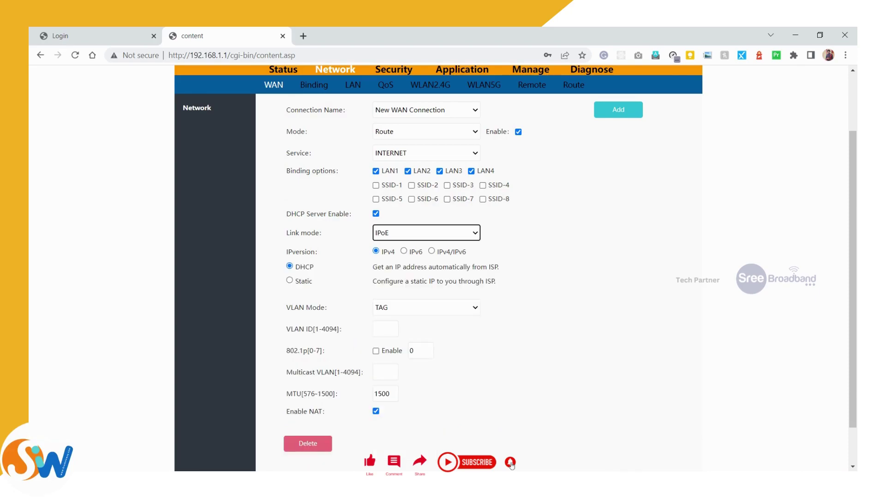
{"action": "left_click_drag", "start_coordinate": [285, 251], "coordinate": [321, 252]}
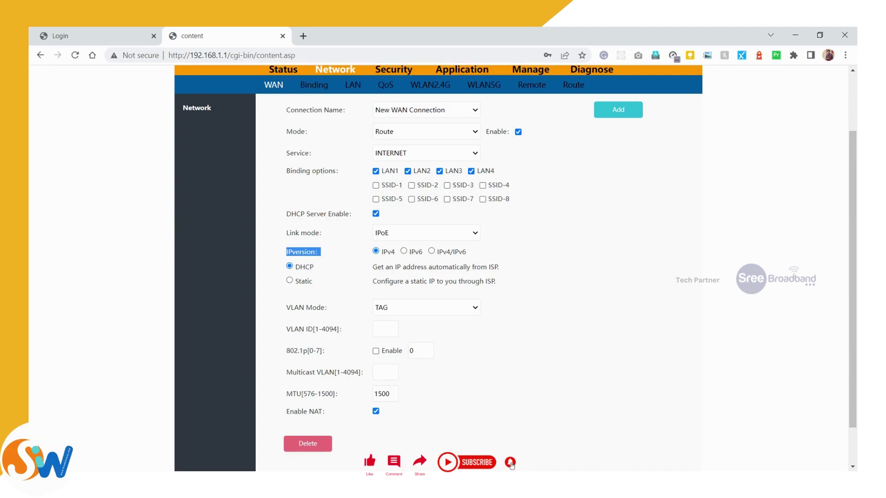
{"action": "double_click", "coordinate": [388, 252]}
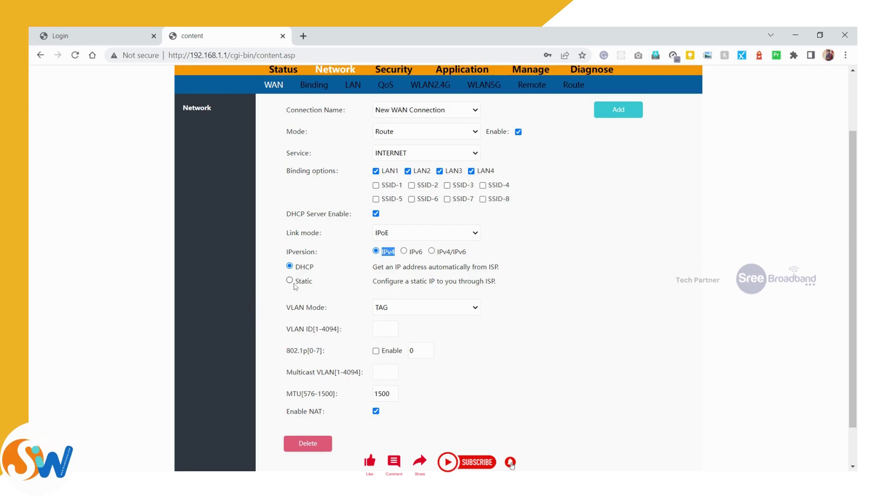
{"action": "double_click", "coordinate": [305, 267]}
{"action": "double_click", "coordinate": [304, 281]}
Step: Select Static IPv4 addressing to reveal the static IP fields
{"action": "left_click", "coordinate": [290, 280]}
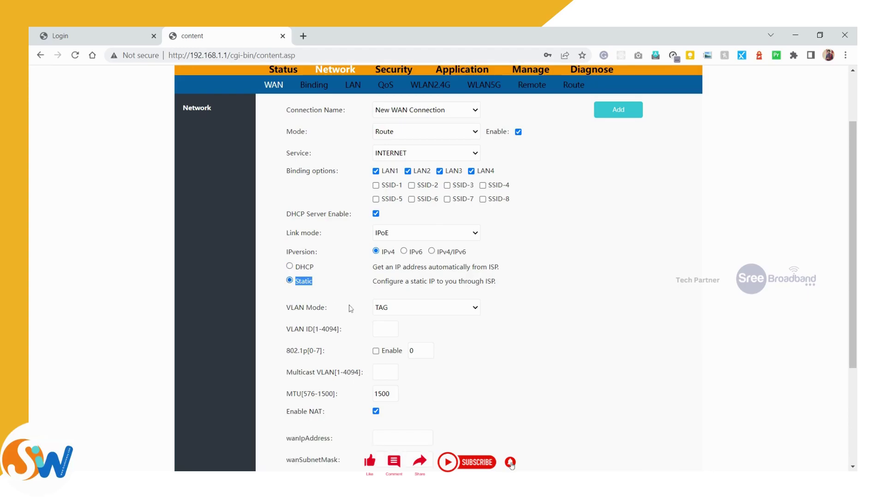
{"action": "scroll", "coordinate": [350, 309], "scroll_direction": "down", "scroll_amount": 3}
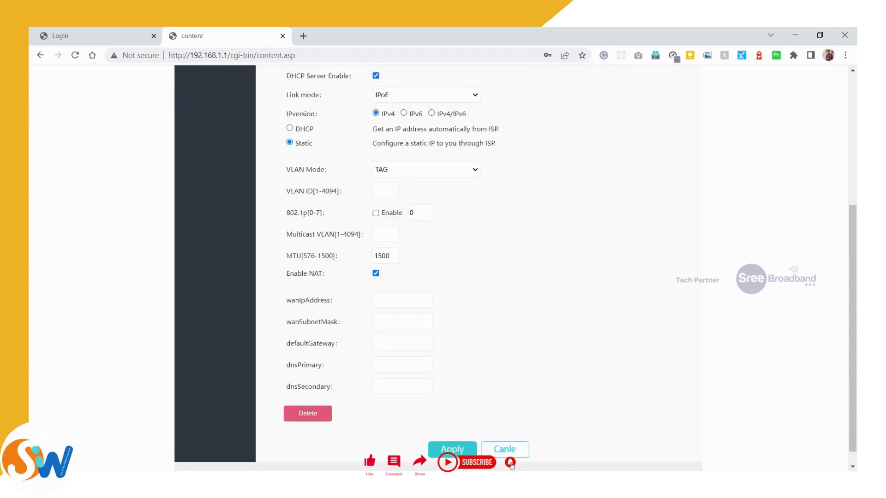
{"action": "triple_click", "coordinate": [307, 169]}
Step: Change VLAN mode from TAG to UNTAG and leave the MTU at 1500
{"action": "key", "text": "Down"}
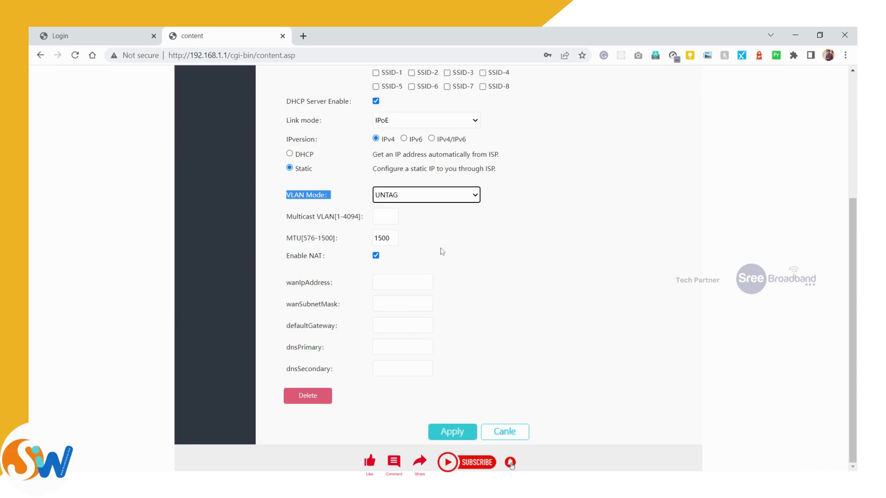
{"action": "left_click", "coordinate": [403, 282]}
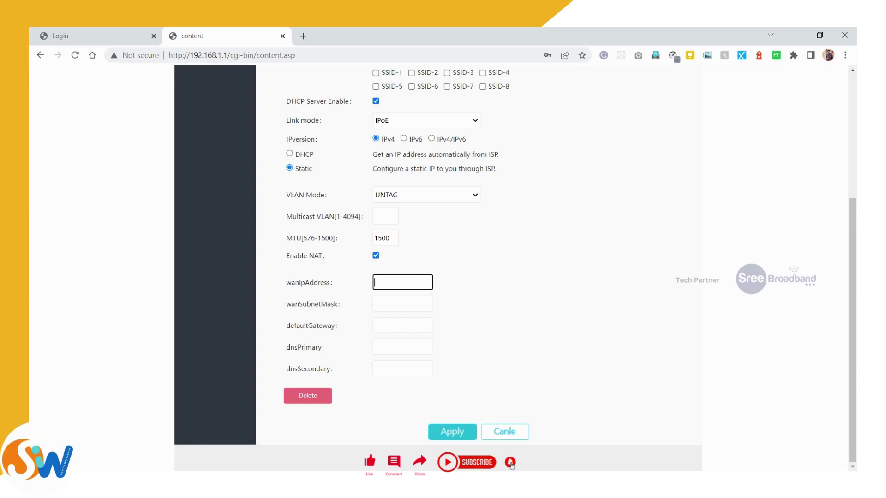
{"action": "triple_click", "coordinate": [326, 238]}
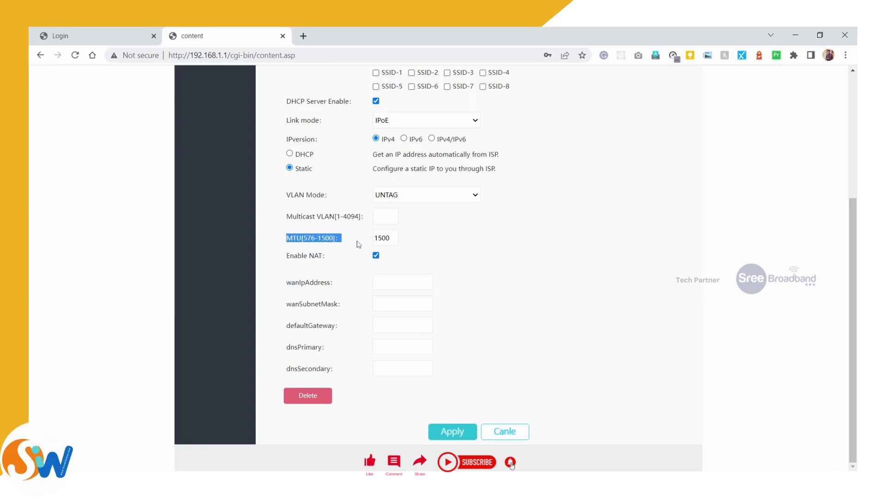
{"action": "key", "text": "Tab"}
{"action": "left_click", "coordinate": [411, 241]}
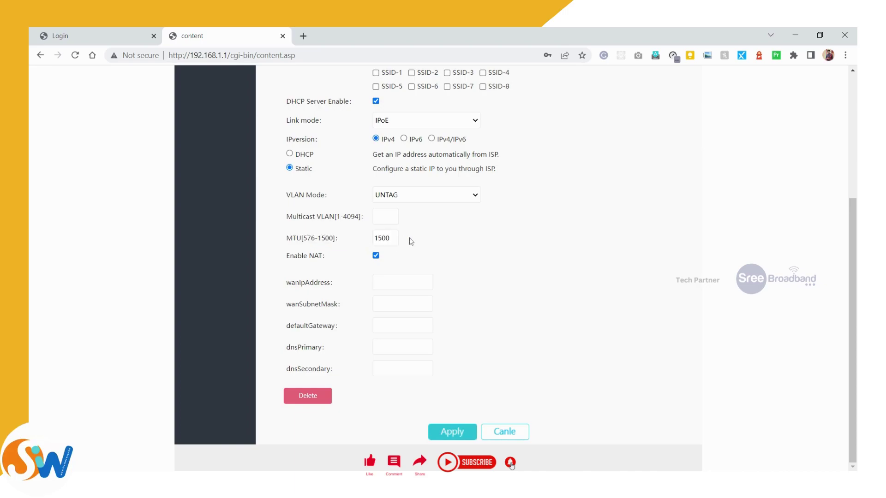
{"action": "triple_click", "coordinate": [309, 292]}
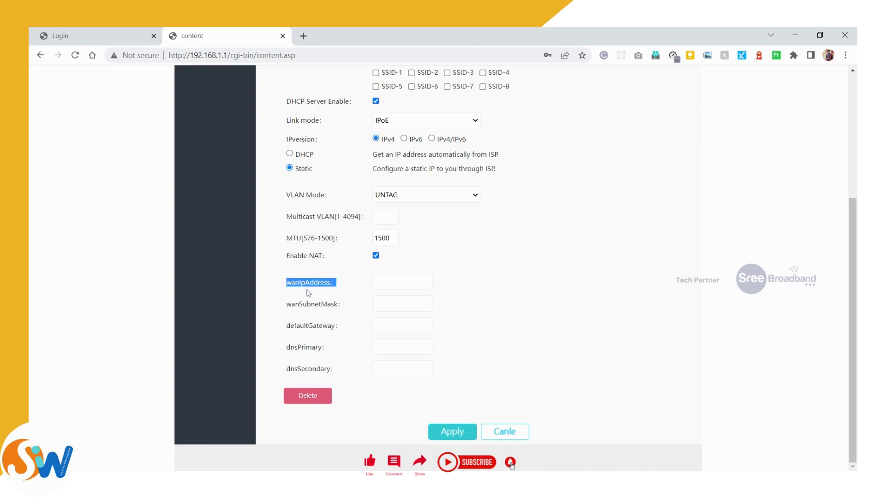
{"action": "key", "text": "Tab"}
Step: Enter WAN IP 10.10.17.5 and subnet mask 255.255.255.0
{"action": "type", "text": "10"}
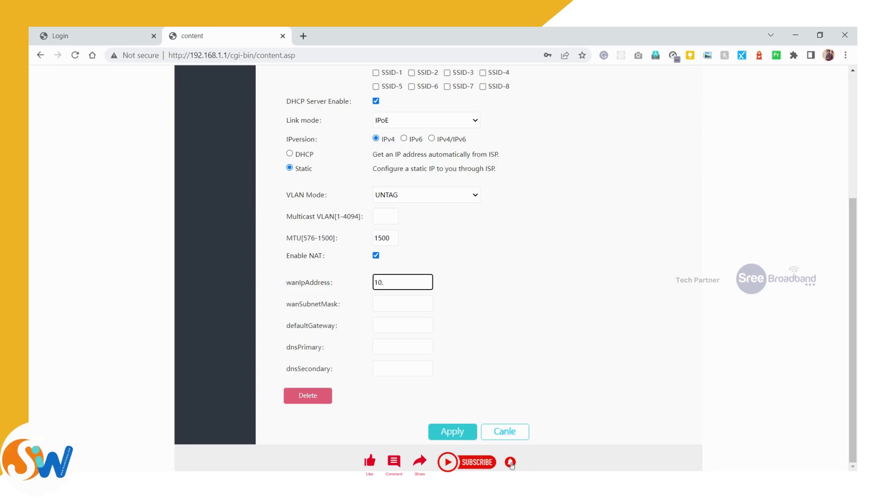
{"action": "type", "text": ".1-"}
{"action": "type", "text": "0"}
{"action": "type", "text": ".17."}
{"action": "type", "text": "5"}
{"action": "key", "text": "Tab"}
{"action": "type", "text": "2"}
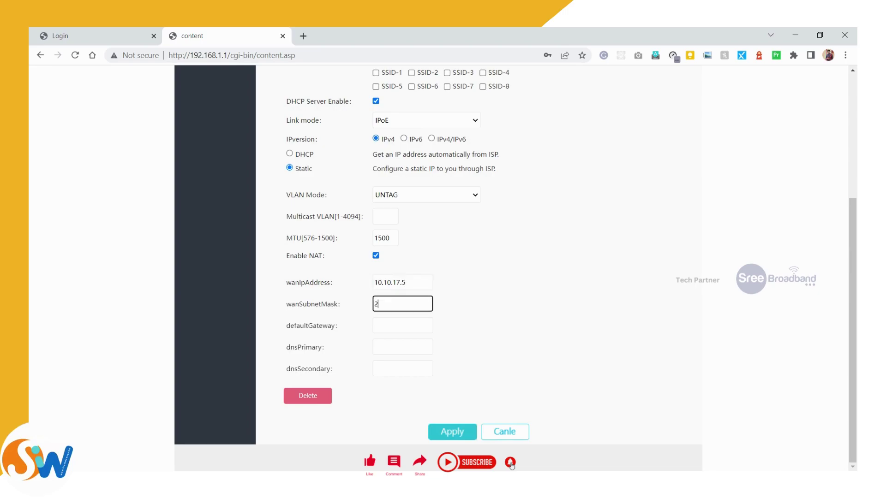
{"action": "type", "text": "55.255.255.0"}
{"action": "key", "text": "Tab"}
Step: Enter gateway 10.10.17.1 and DNS servers 8.8.8.8 and 8.8.4.4
{"action": "type", "text": "10"}
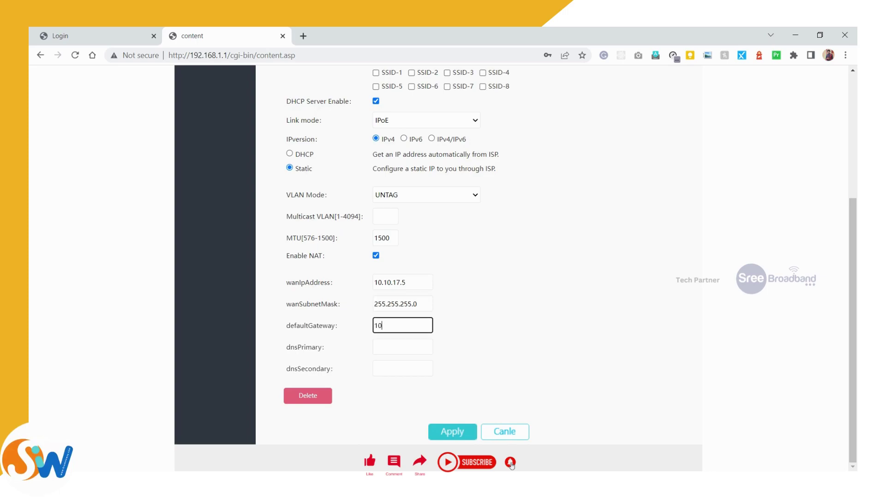
{"action": "type", "text": ".10.17.1"}
{"action": "key", "text": "Tab"}
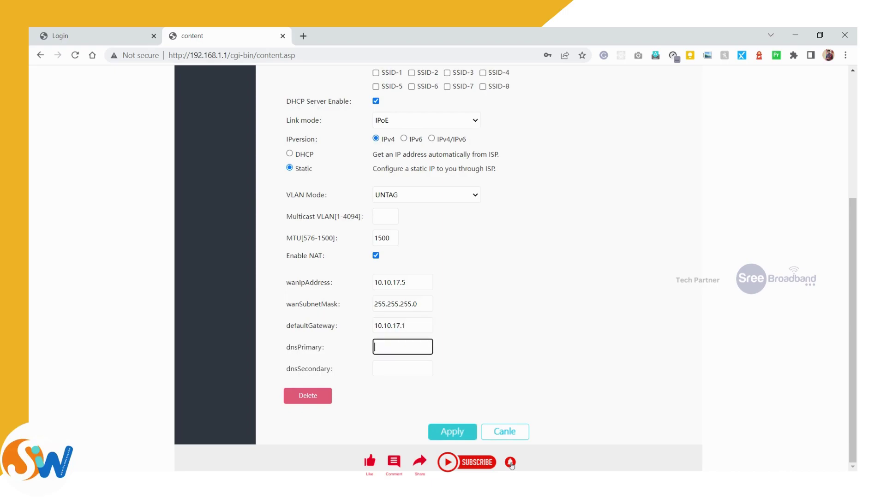
{"action": "type", "text": "8.8.8.8"}
{"action": "key", "text": "Tab"}
{"action": "type", "text": "8.8.4.4"}
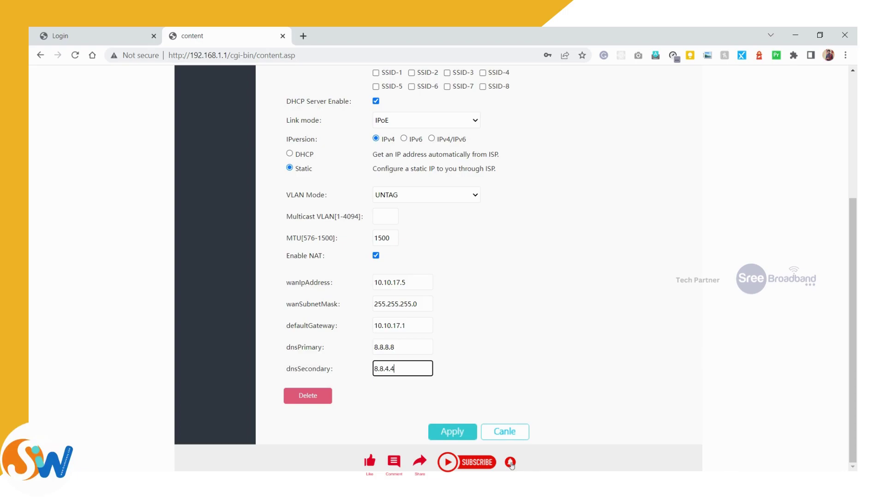
{"action": "key", "text": "shift+Tab"}
{"action": "left_click", "coordinate": [469, 313]}
{"action": "triple_click", "coordinate": [316, 282]}
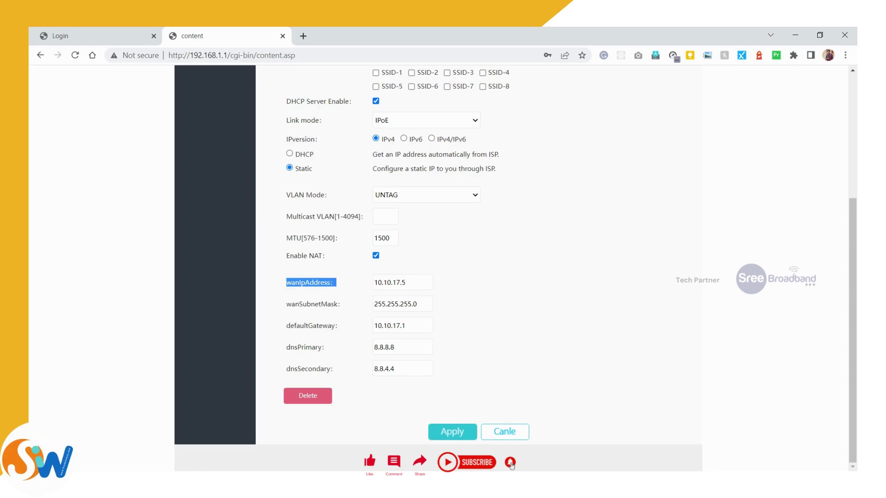
{"action": "triple_click", "coordinate": [322, 304]}
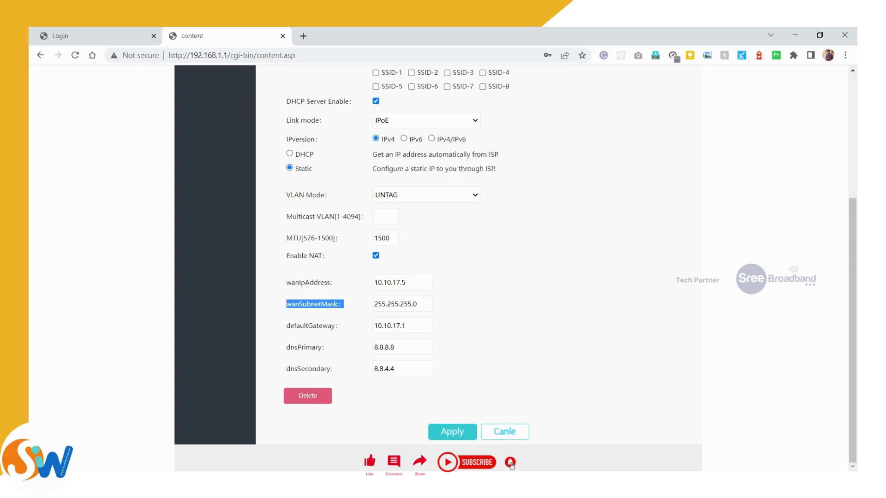
{"action": "left_click", "coordinate": [328, 343]}
{"action": "triple_click", "coordinate": [313, 325]}
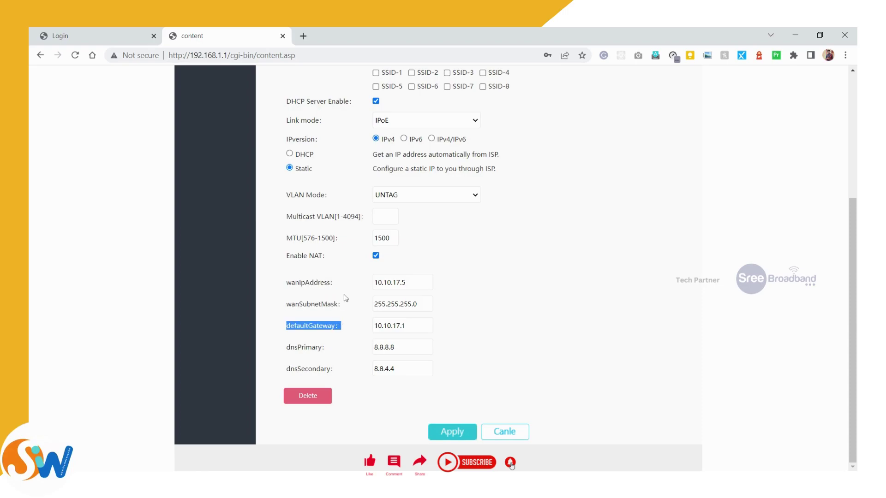
{"action": "left_click_drag", "start_coordinate": [297, 282], "coordinate": [327, 347]}
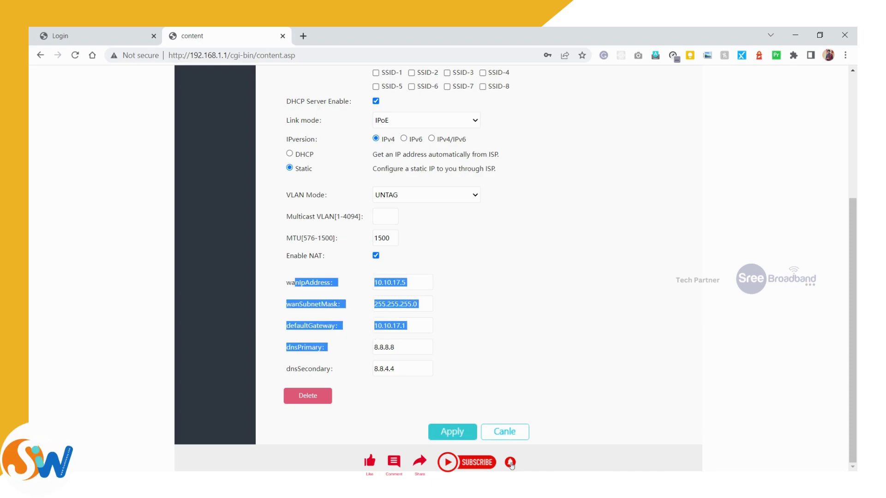
{"action": "left_click", "coordinate": [359, 342]}
{"action": "triple_click", "coordinate": [305, 347]}
{"action": "triple_click", "coordinate": [323, 367]}
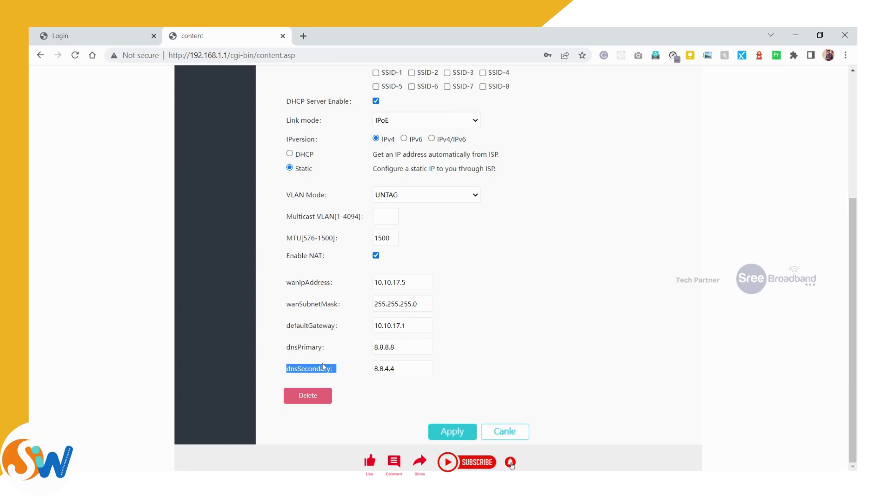
{"action": "left_click_drag", "start_coordinate": [285, 282], "coordinate": [436, 373]}
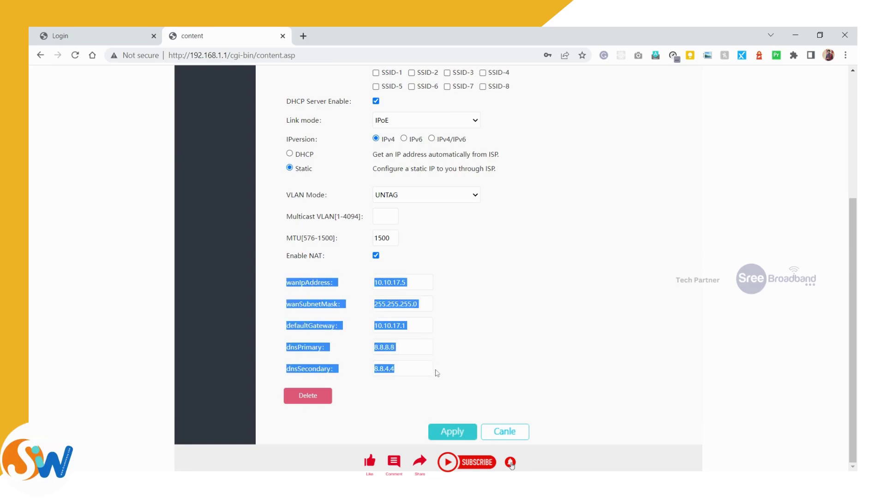
{"action": "left_click", "coordinate": [443, 372]}
{"action": "left_click_drag", "start_coordinate": [461, 369], "coordinate": [292, 282]}
{"action": "left_click", "coordinate": [291, 282]}
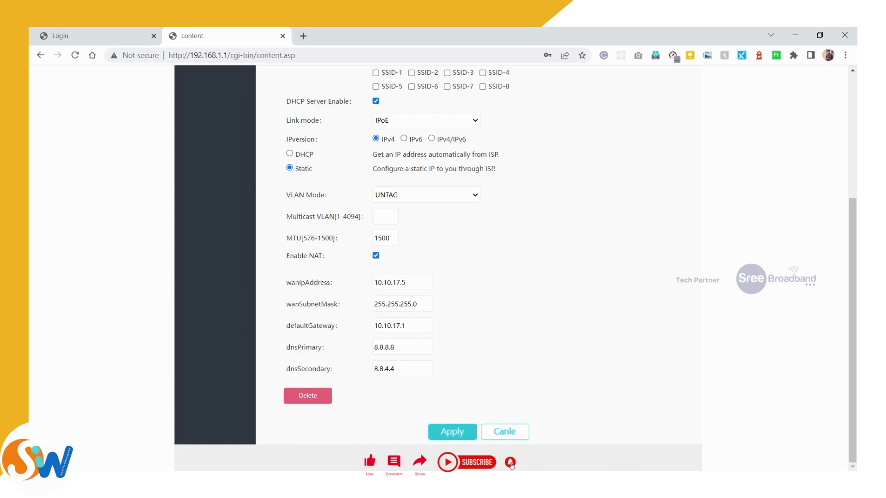
{"action": "left_click_drag", "start_coordinate": [286, 282], "coordinate": [451, 366]}
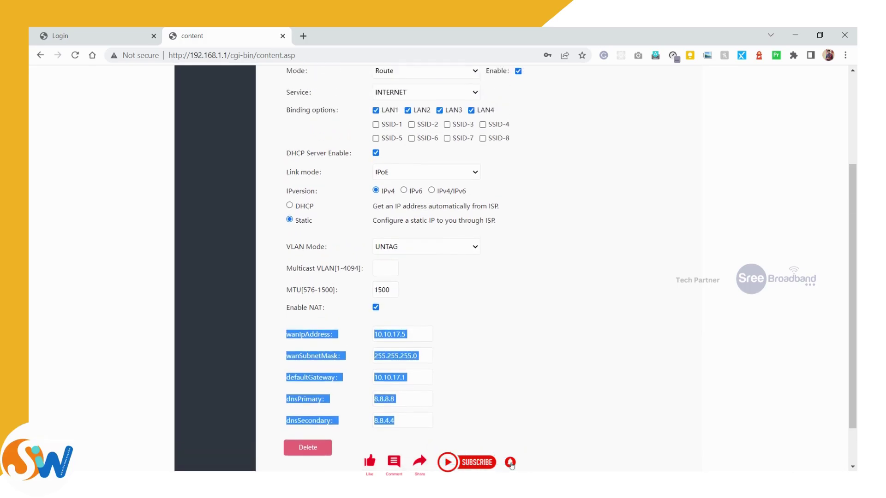
{"action": "left_click", "coordinate": [310, 291]}
{"action": "left_click_drag", "start_coordinate": [295, 282], "coordinate": [307, 369]}
{"action": "key", "text": "shift+Tab"}
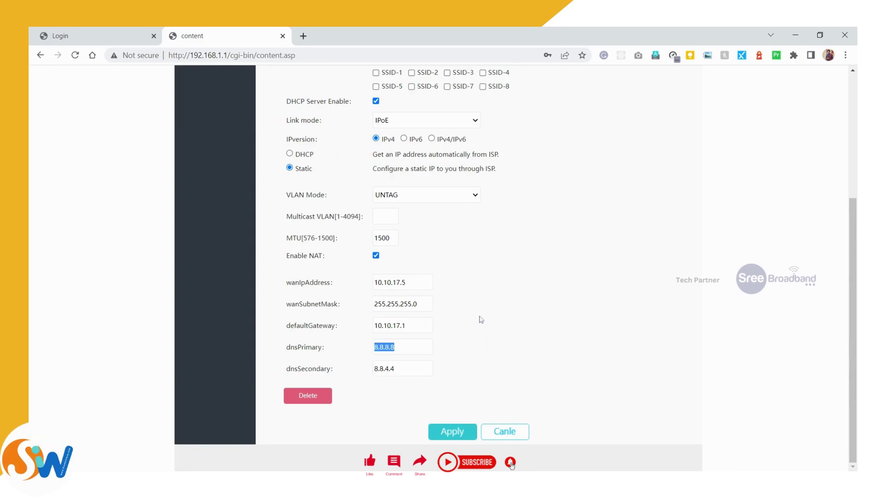
{"action": "scroll", "coordinate": [498, 273], "scroll_direction": "up", "scroll_amount": 4}
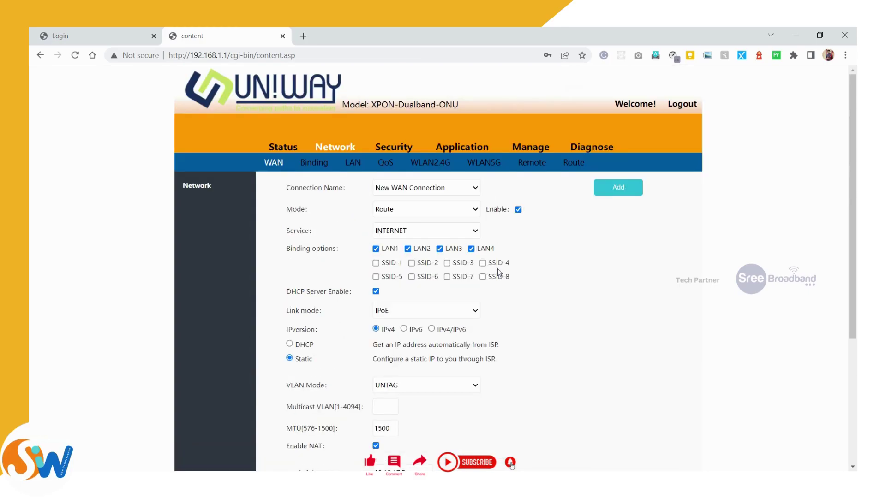